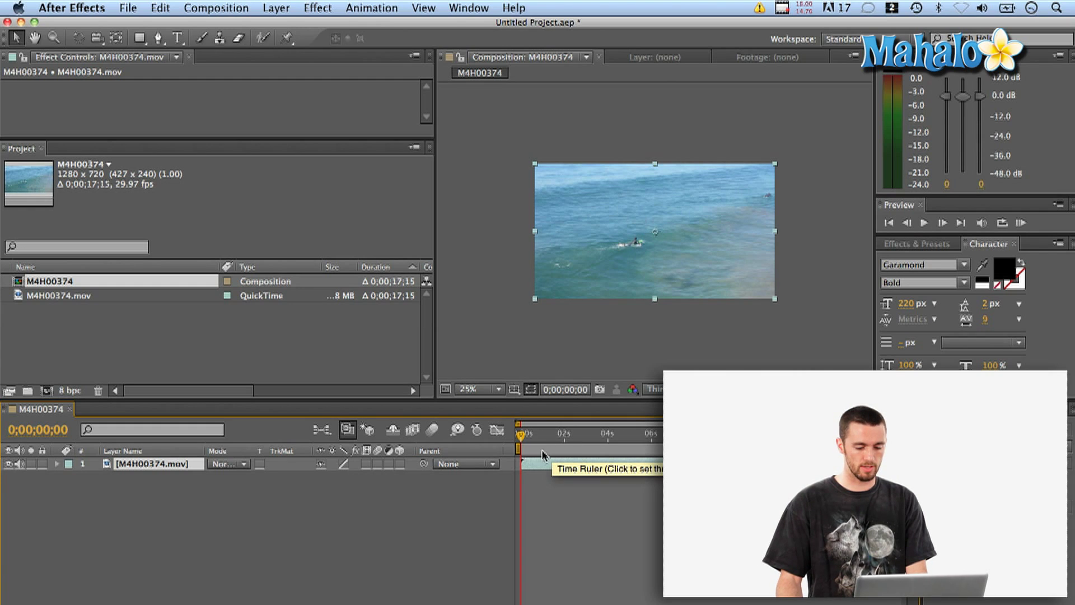
Split the M4H00374.mov layer at 0;00;07;00 and delete the part before the cut.
drag(543, 451, 673, 458)
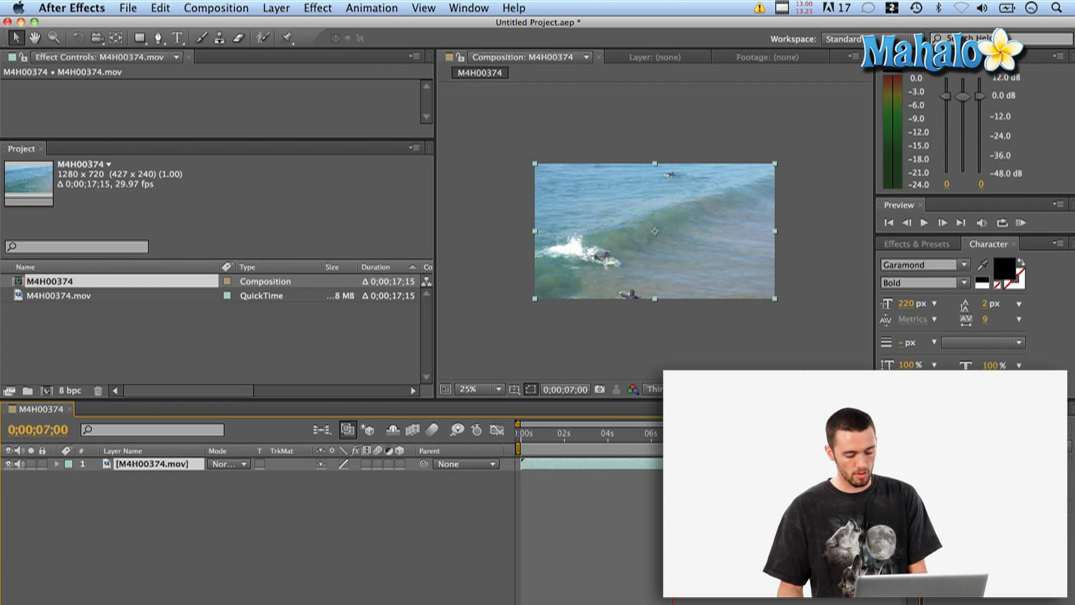
key(super+shift+d)
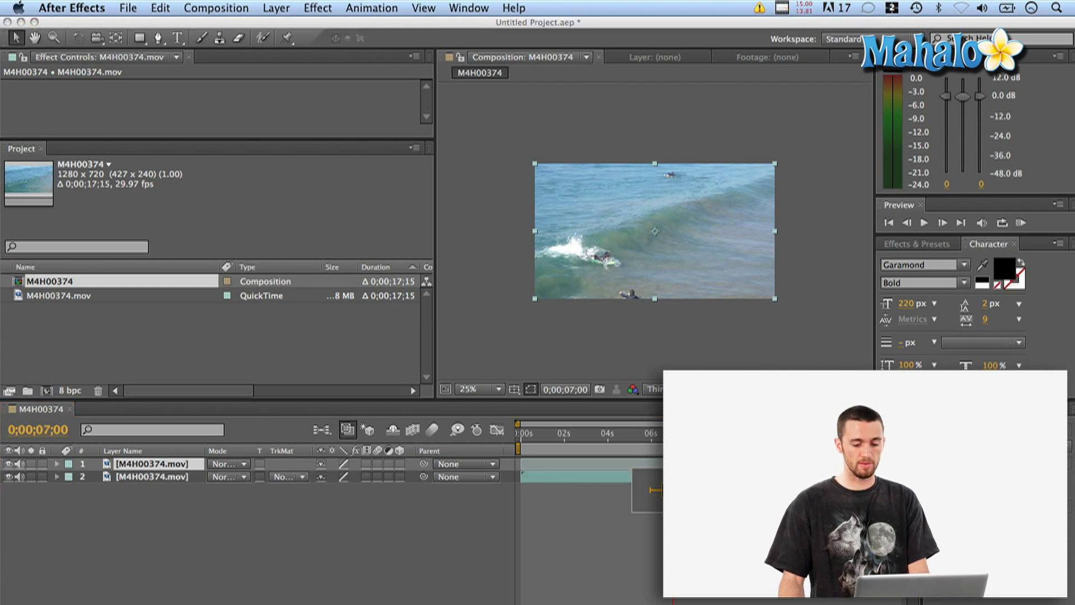
click(618, 520)
click(622, 478)
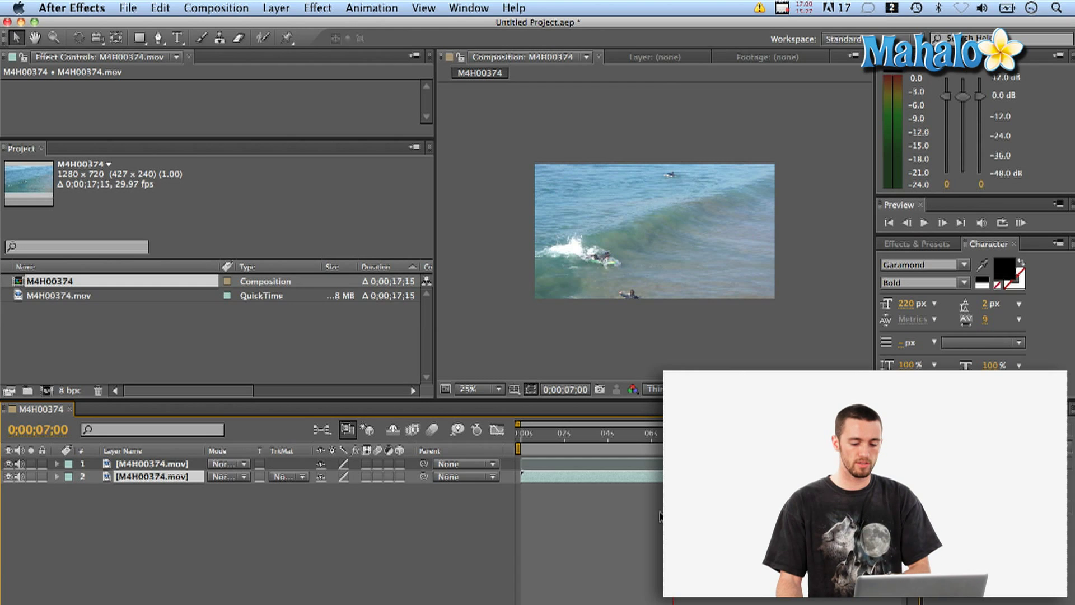
key(Delete)
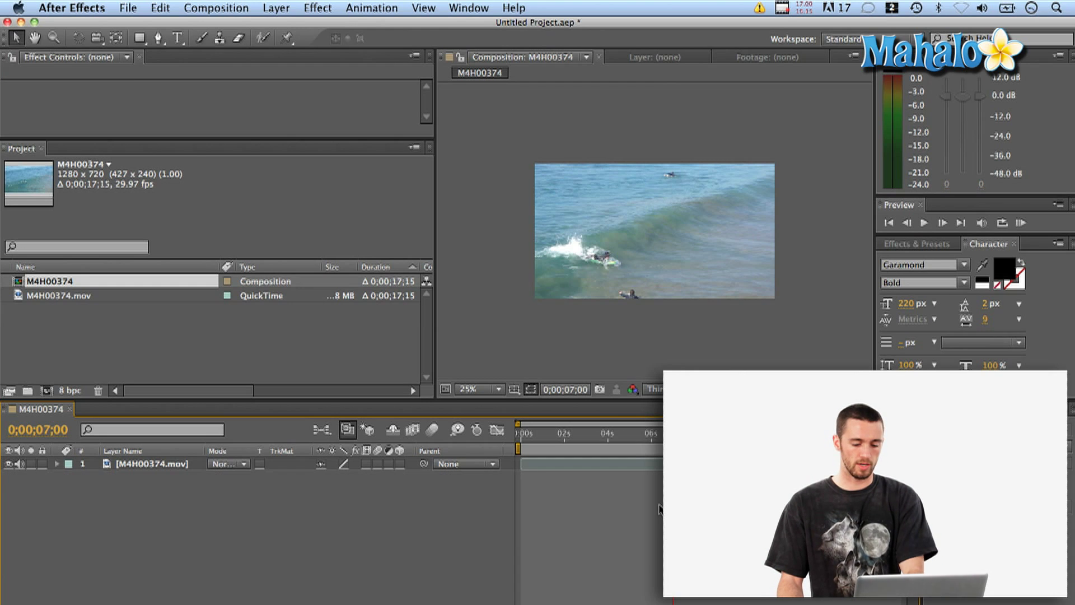
Move the remaining clip in the timeline so it starts at 0;00;00;00, and return the current time to the beginning.
click(609, 448)
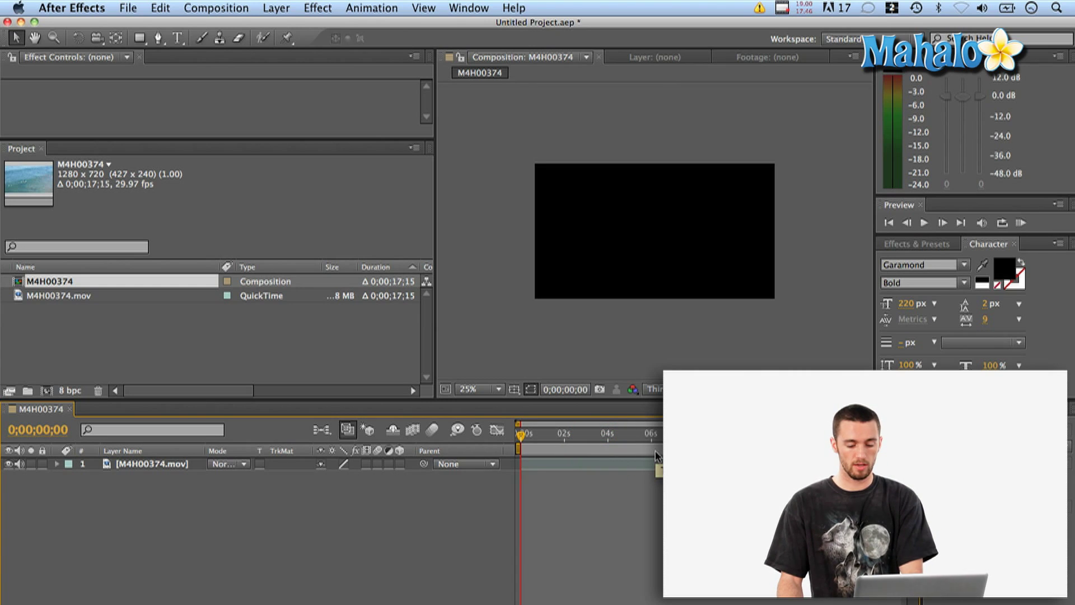
click(658, 464)
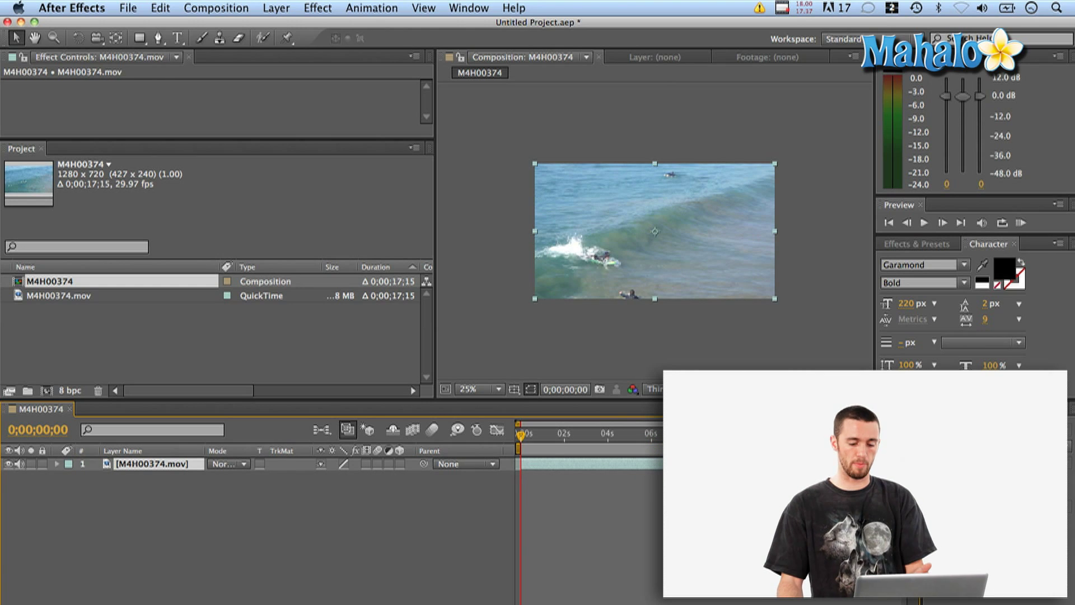
drag(608, 444, 588, 448)
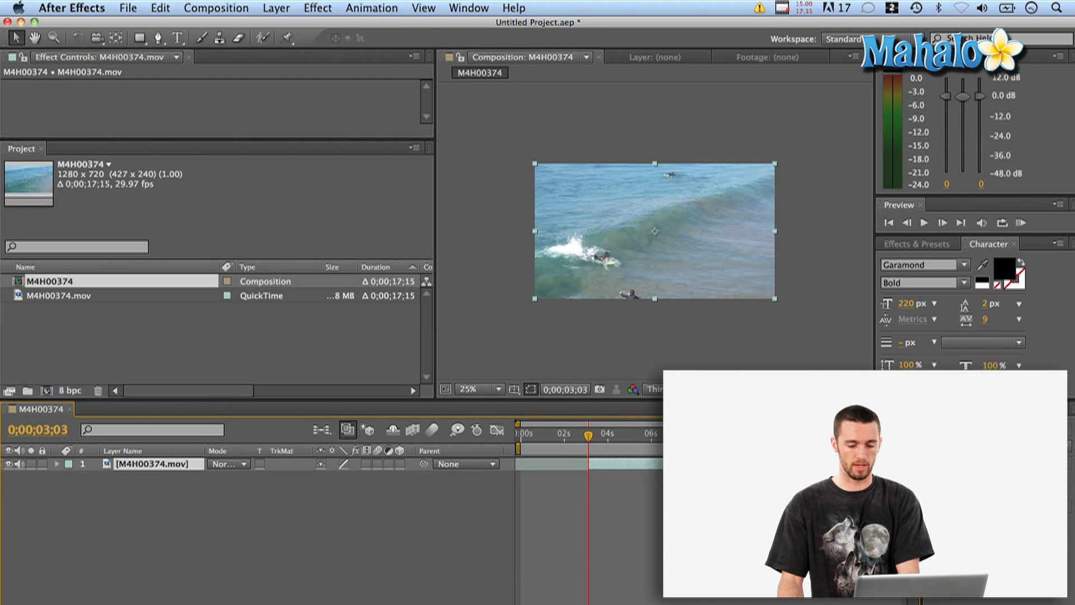
click(682, 444)
drag(627, 463, 641, 453)
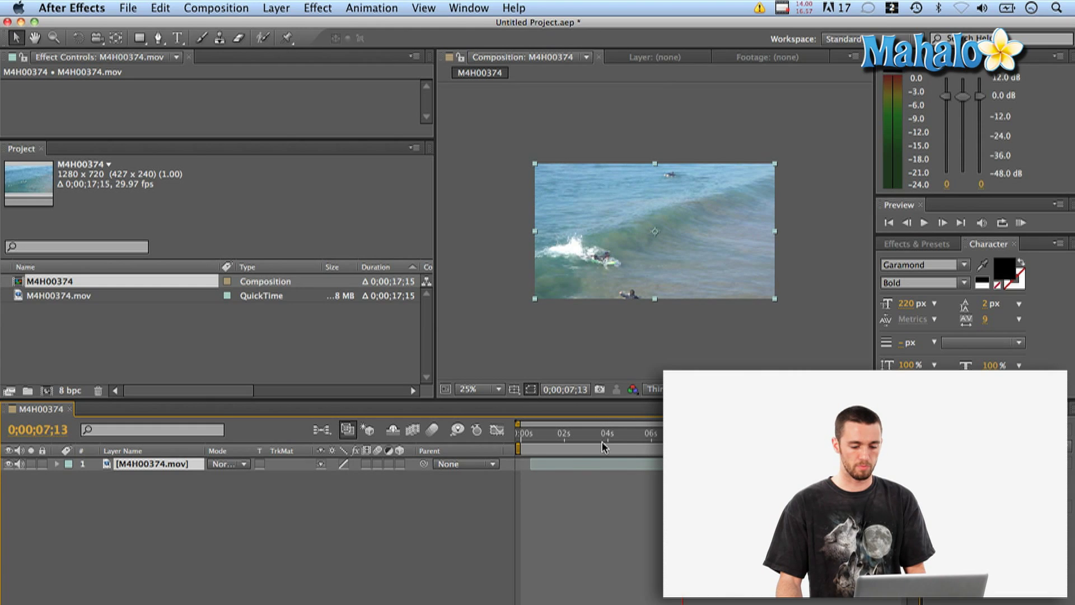
key(Home)
drag(549, 464, 539, 455)
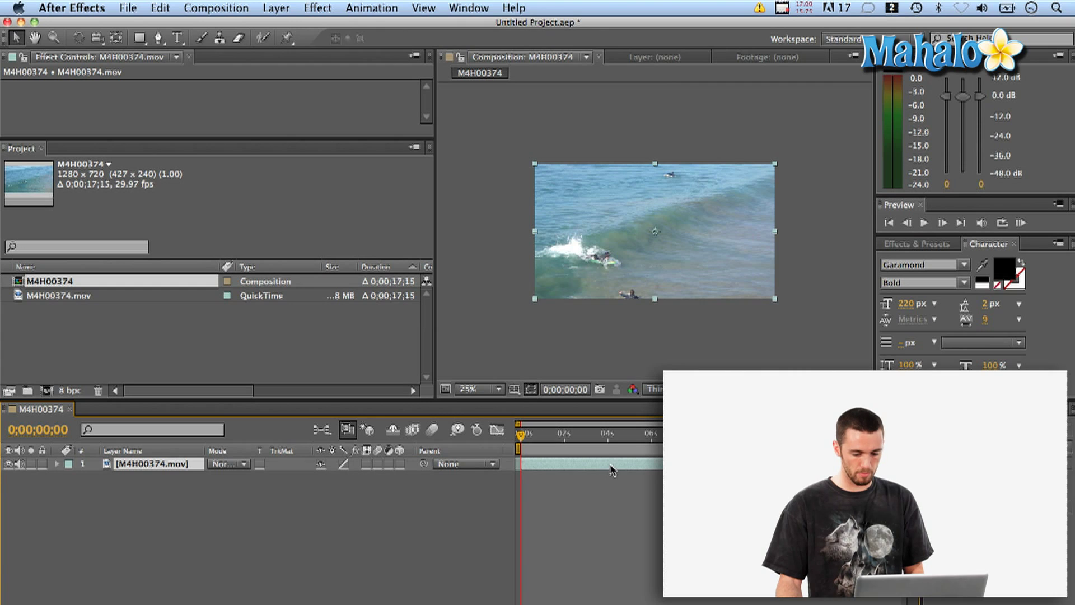
Apply the Timewarp effect to the M4H00374.mov layer.
click(323, 7)
mouse_move(348, 351)
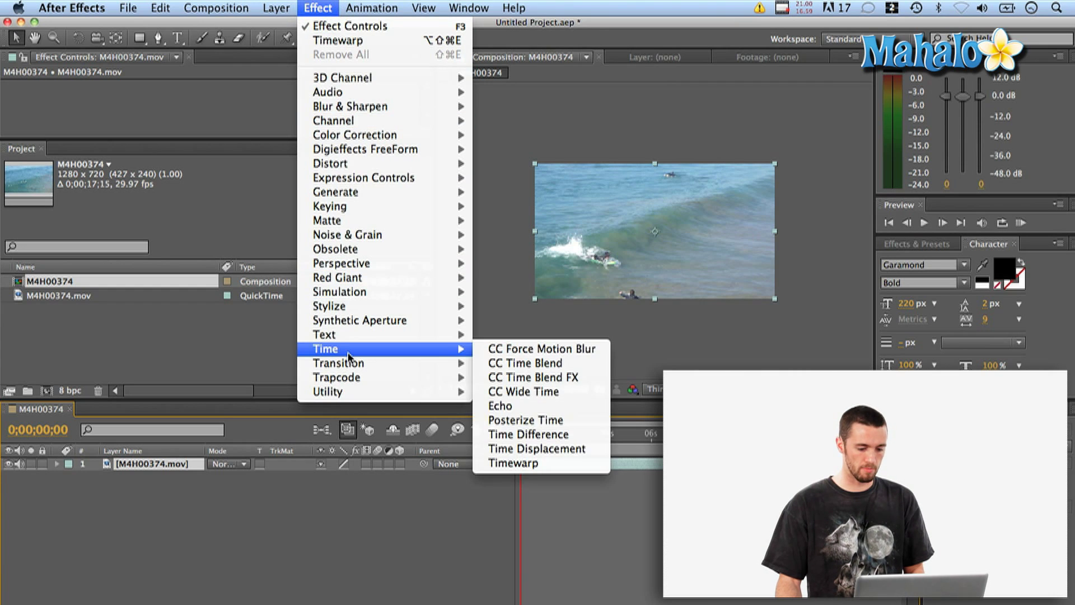
click(602, 465)
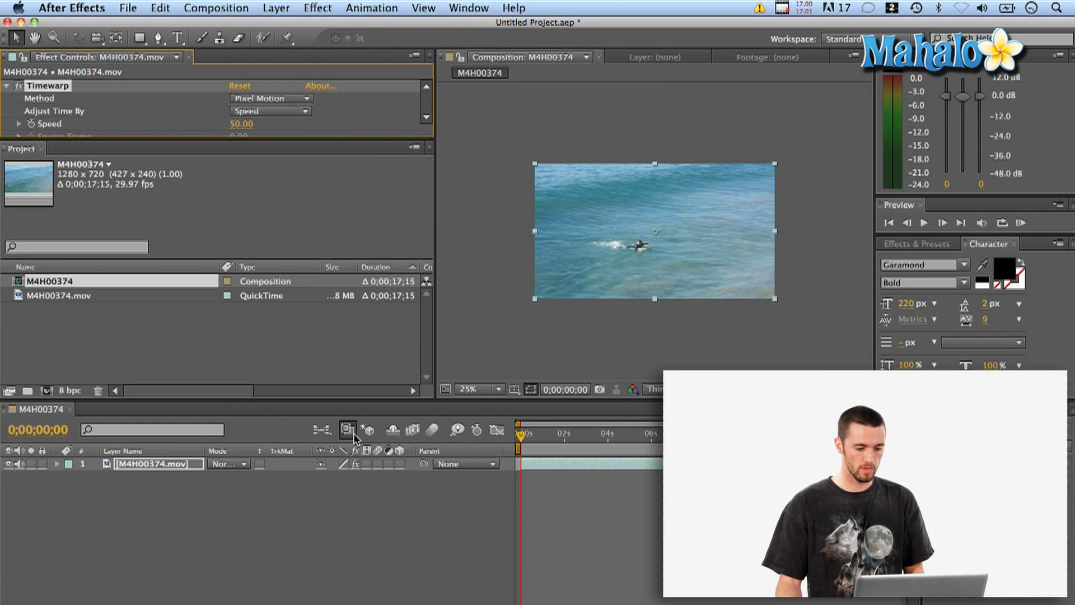
Enlarge the effect controls area and collapse Timewarp's Tuning and Motion Blur groups.
drag(211, 138, 212, 535)
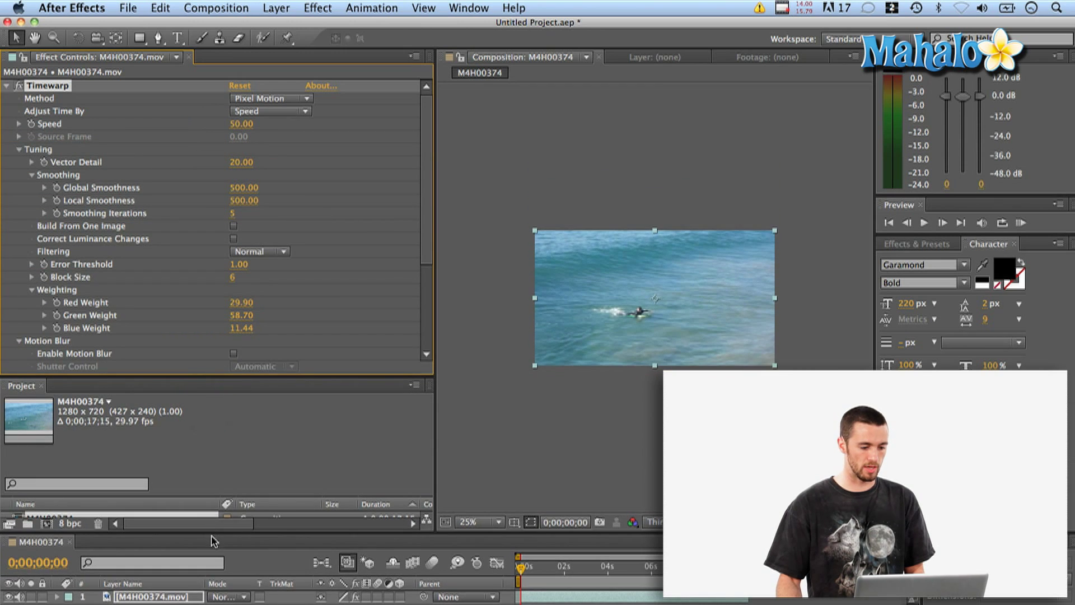
drag(177, 374, 170, 530)
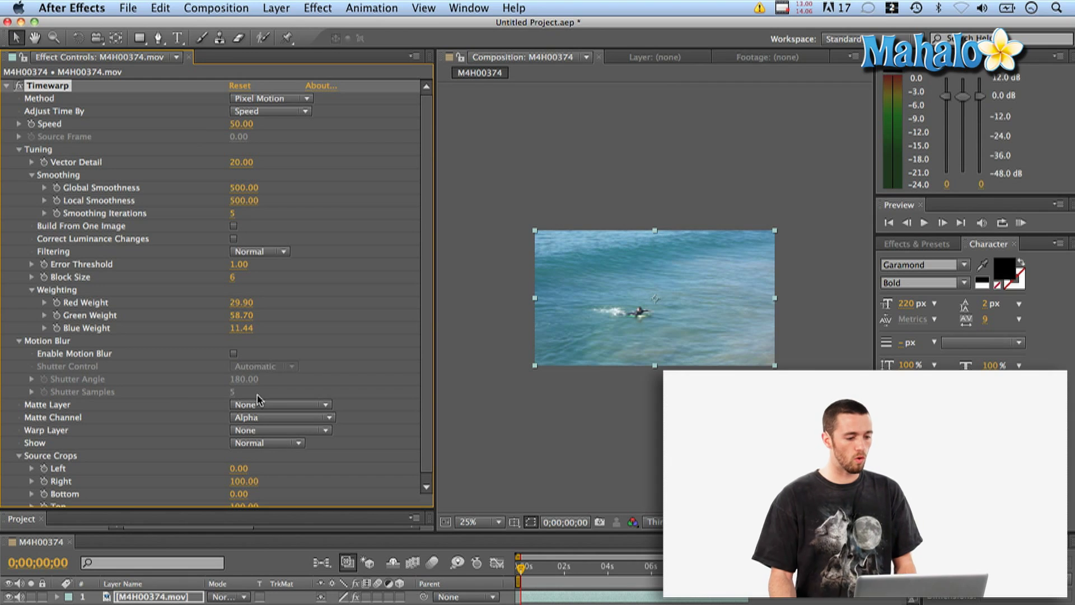
click(19, 150)
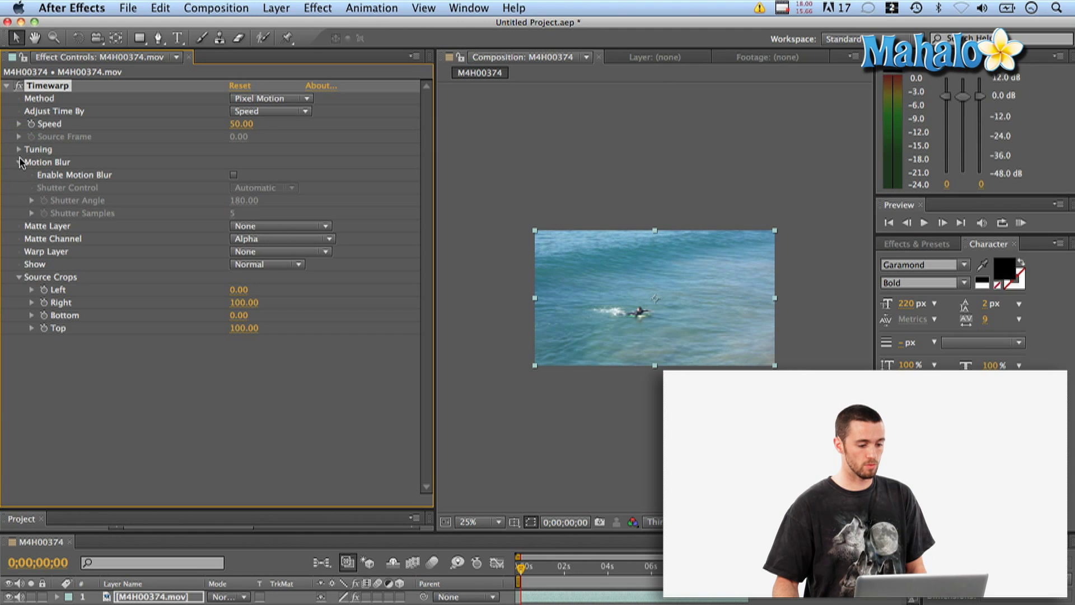
click(19, 163)
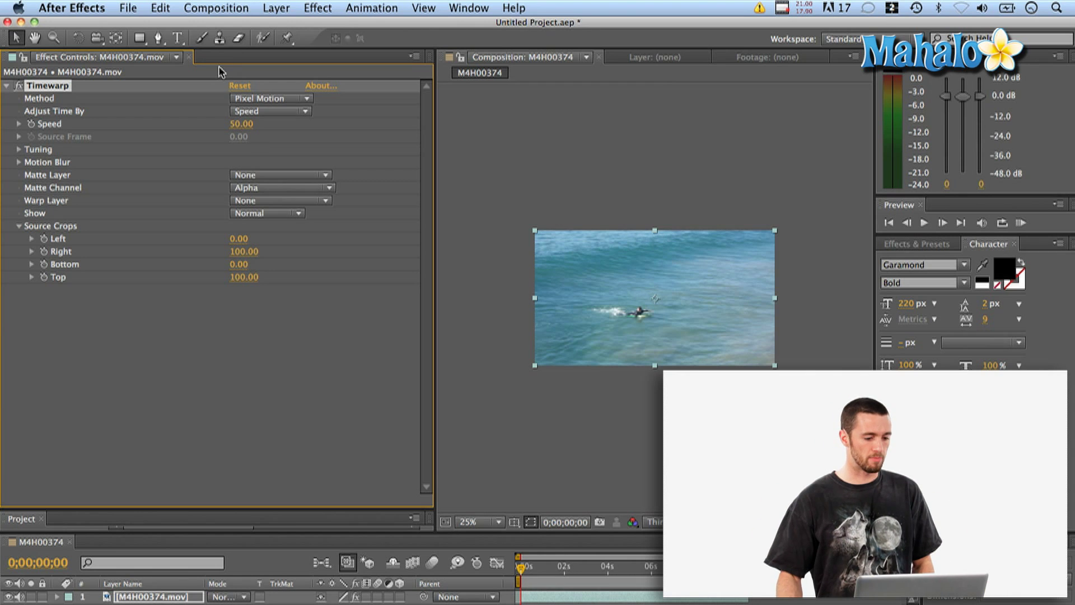
Set Timewarp's Speed to 100 and start keyframing it at 0;00;02;00.
click(242, 125)
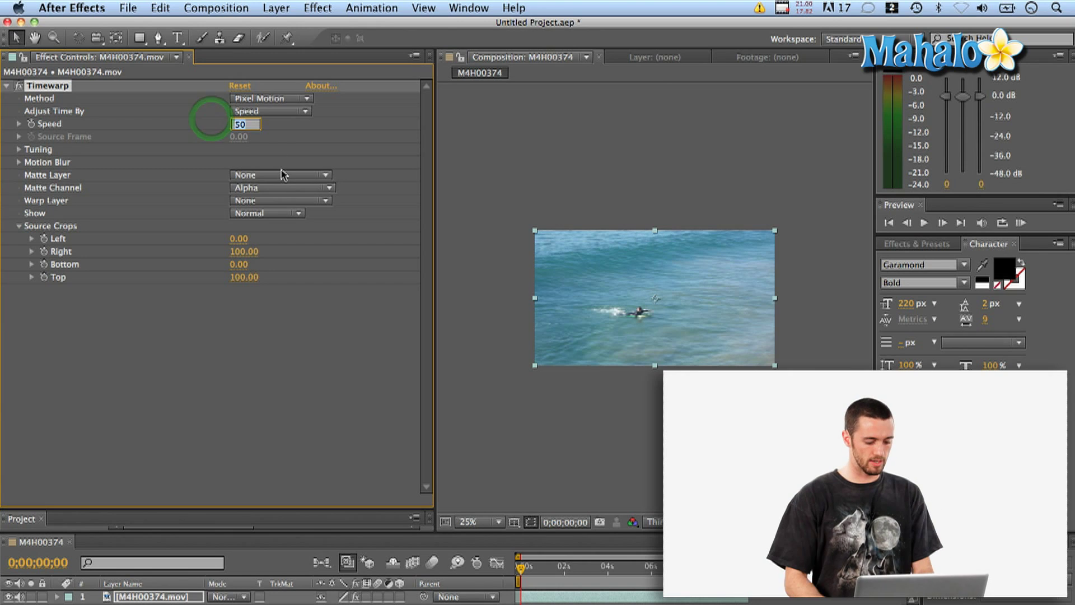
text(100)
key(Return)
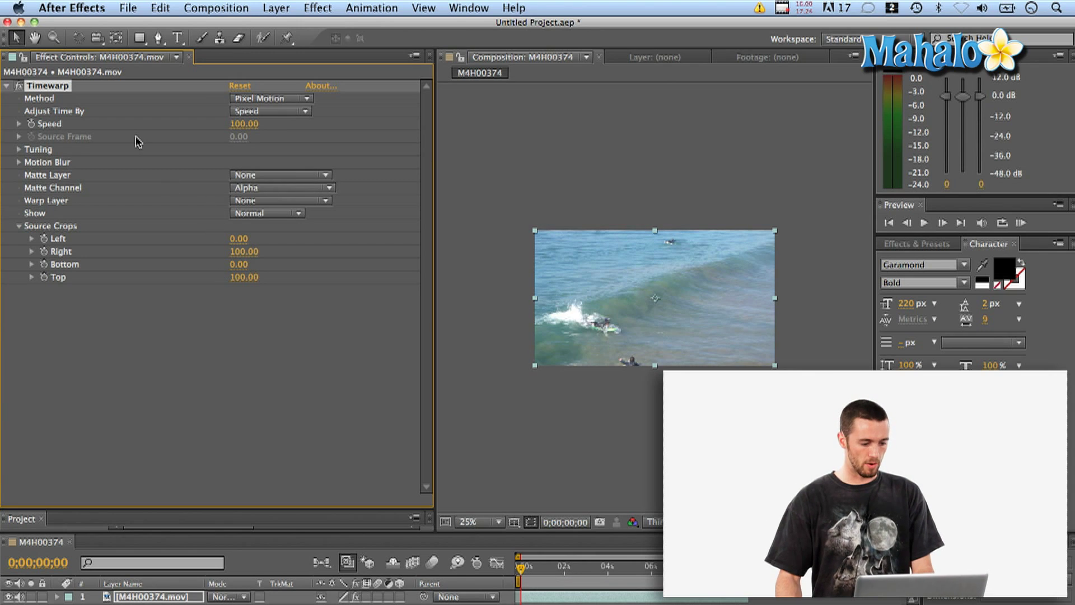
drag(520, 570, 564, 570)
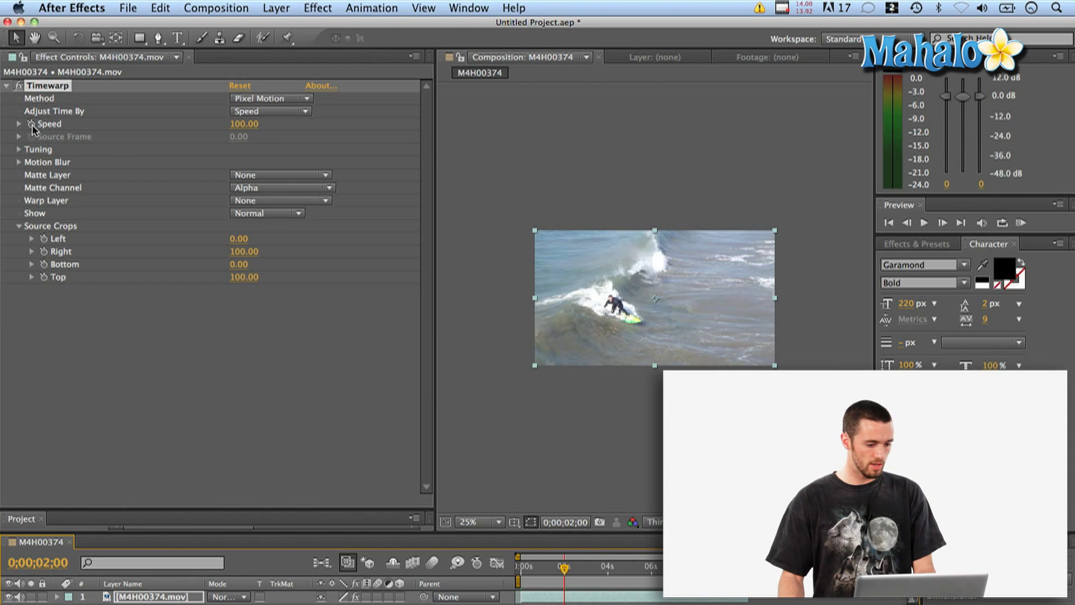
click(32, 125)
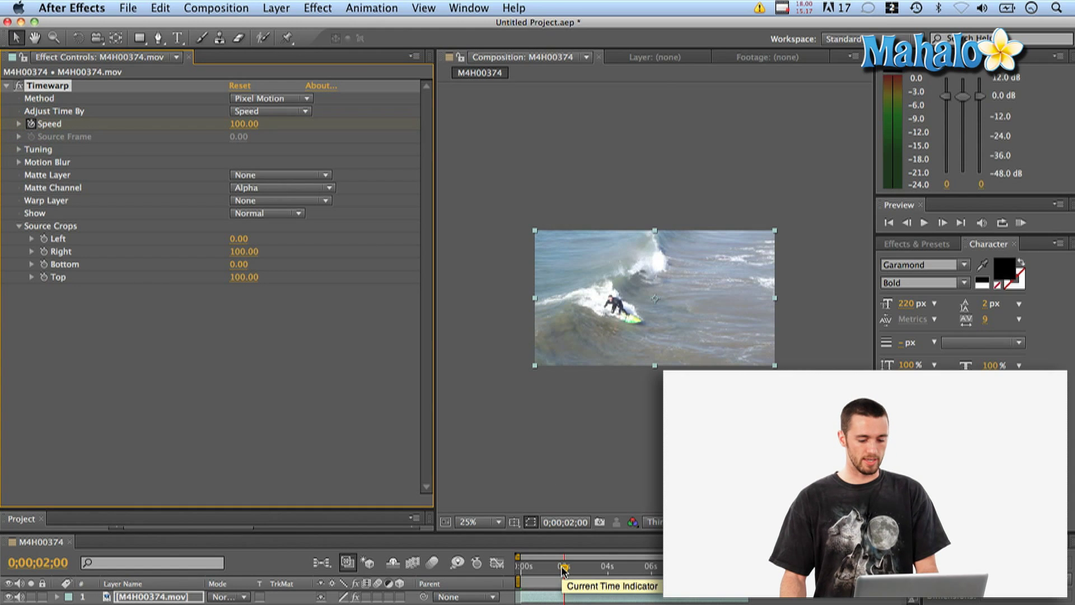
Add a Speed keyframe with a value of 20 at 0;00;02;22.
mouse_move(564, 569)
mouse_down()
mouse_move(535, 573)
mouse_move(599, 574)
mouse_move(570, 574)
mouse_move(581, 574)
mouse_up()
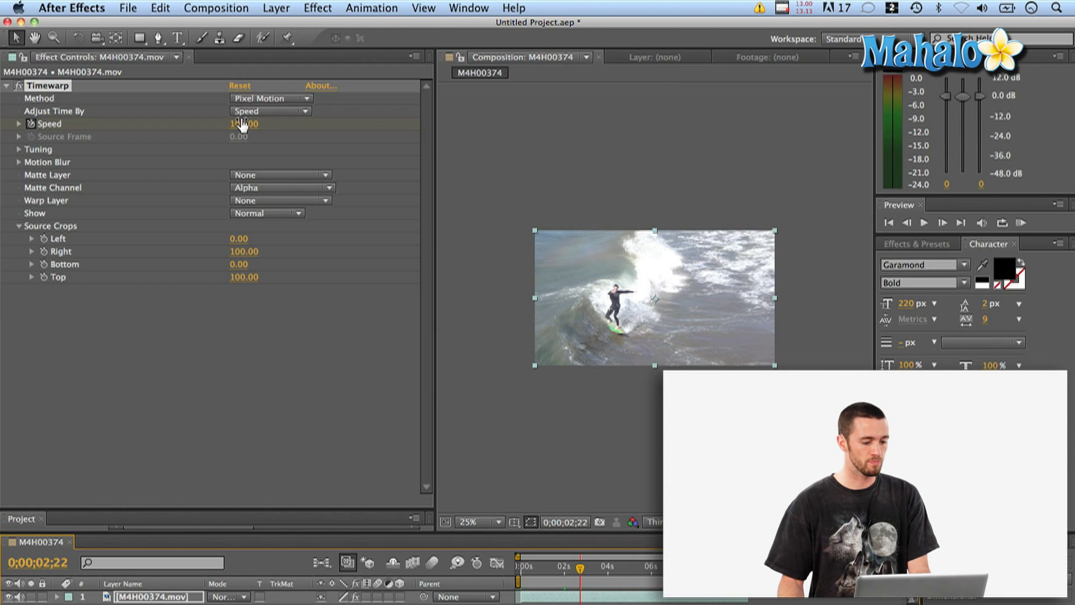
click(243, 124)
text(20)
key(Return)
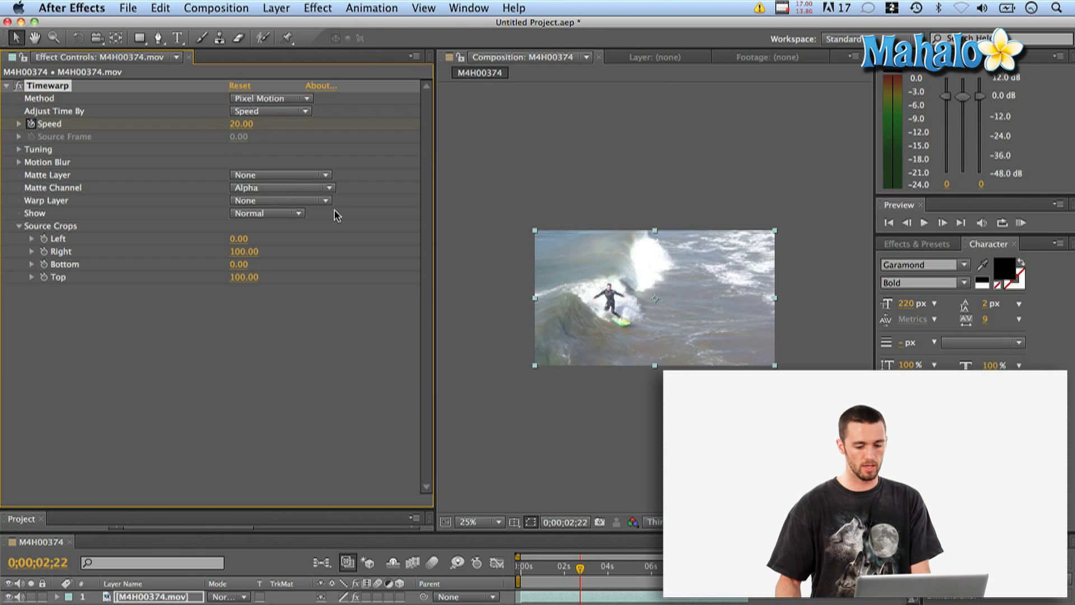
Scrub through the slowed footage, then enlarge the timeline and expand the layer's Timewarp properties.
drag(556, 571, 771, 601)
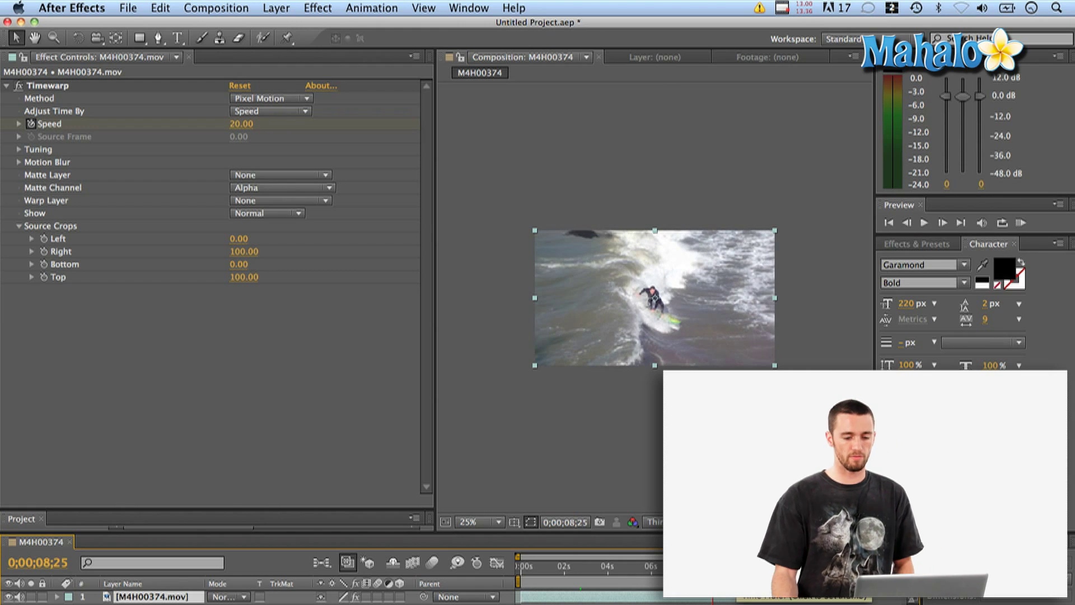
mouse_move(712, 600)
mouse_down()
mouse_move(774, 601)
mouse_move(649, 587)
mouse_up()
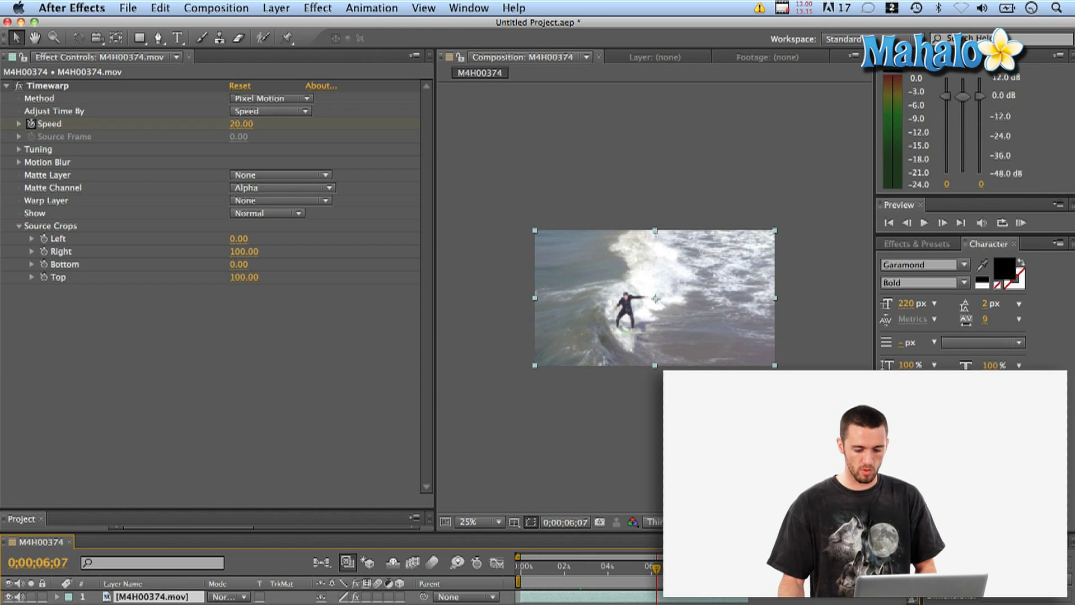
drag(405, 532, 401, 294)
click(56, 357)
click(70, 370)
click(82, 384)
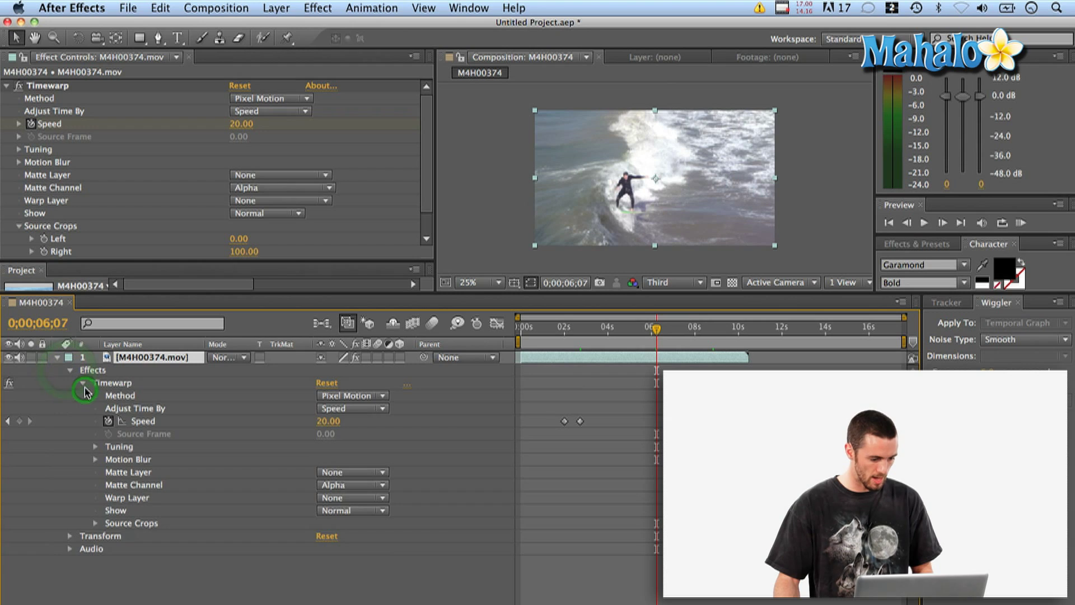
Add a Speed keyframe at 0;00;08;02 that holds the current slow speed.
click(566, 347)
drag(566, 347, 697, 357)
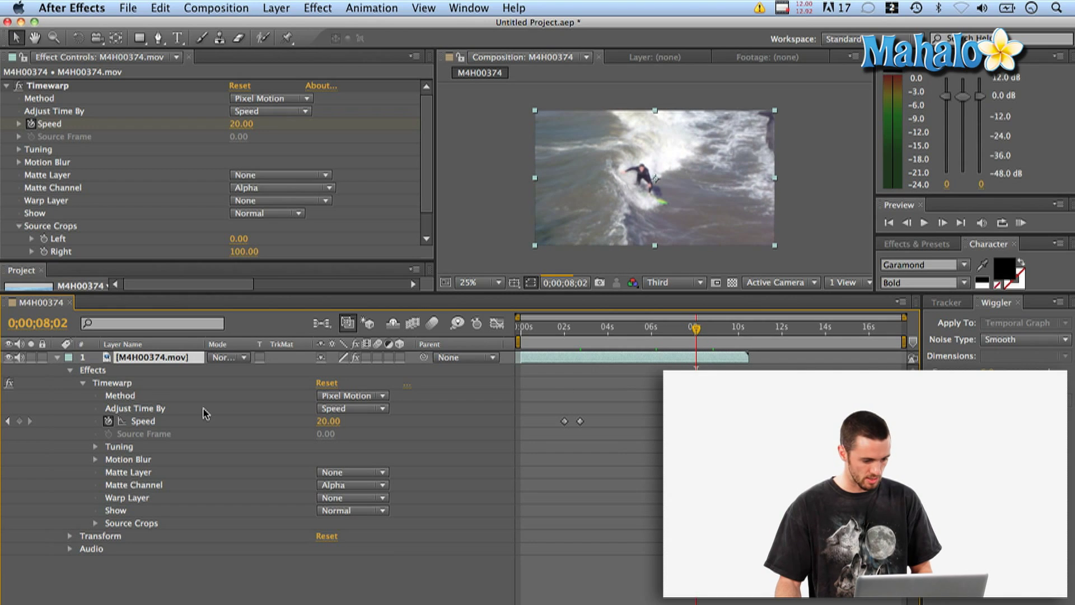
click(20, 421)
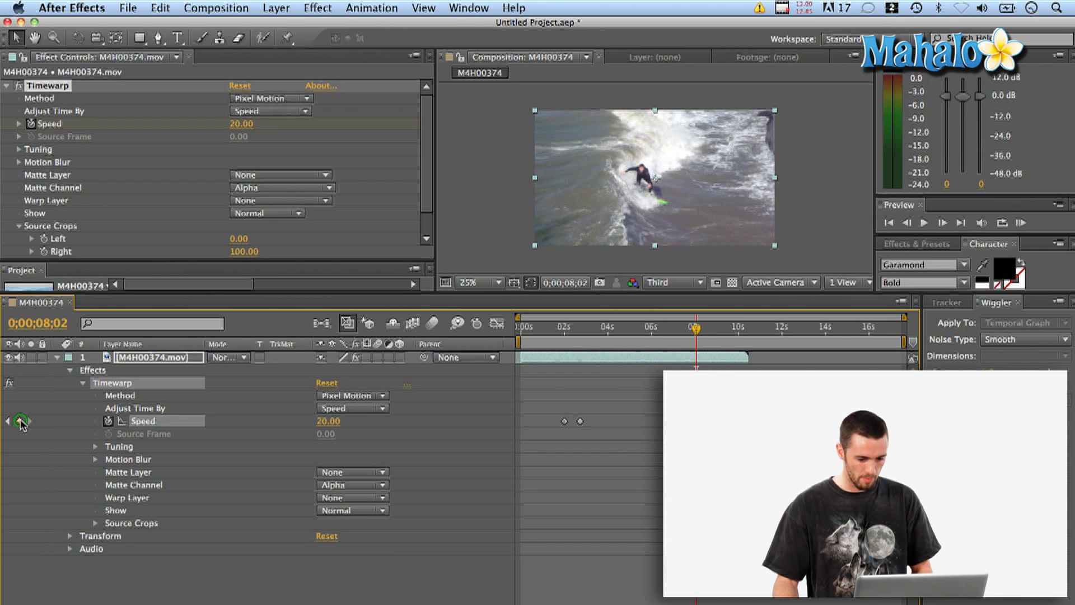
Set Timewarp's Speed to 300 at 0;00;09;11 to create the speed-up keyframe.
drag(698, 329, 726, 329)
click(324, 422)
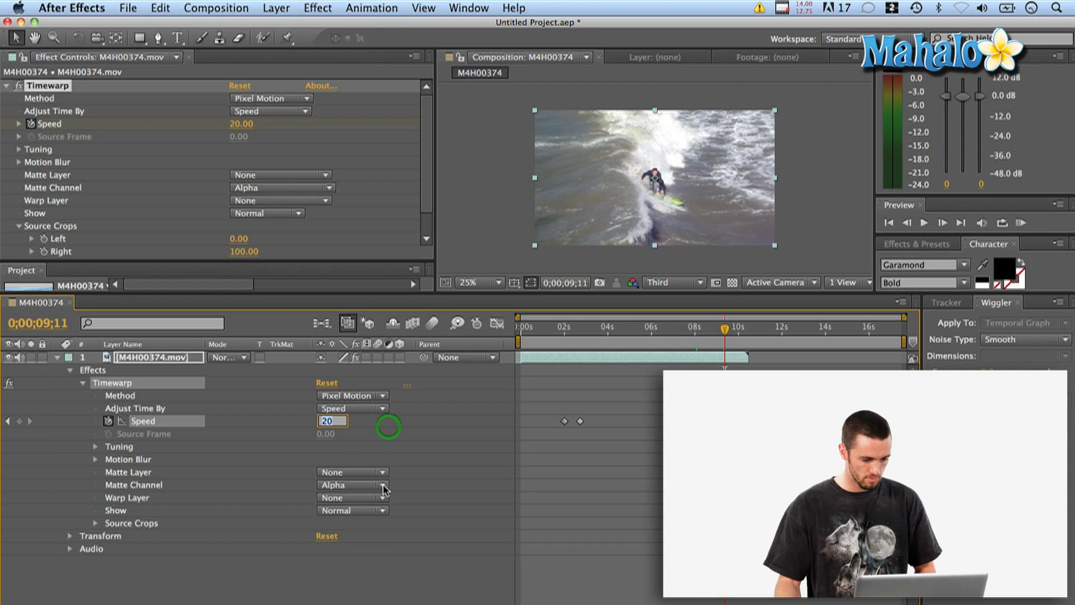
text(300)
key(Return)
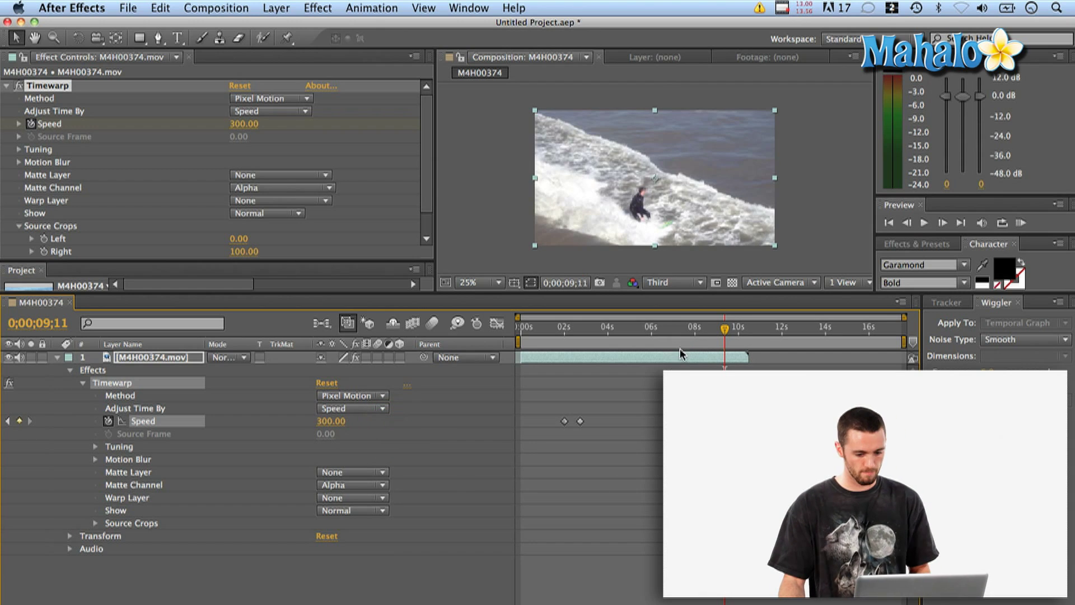
click(700, 345)
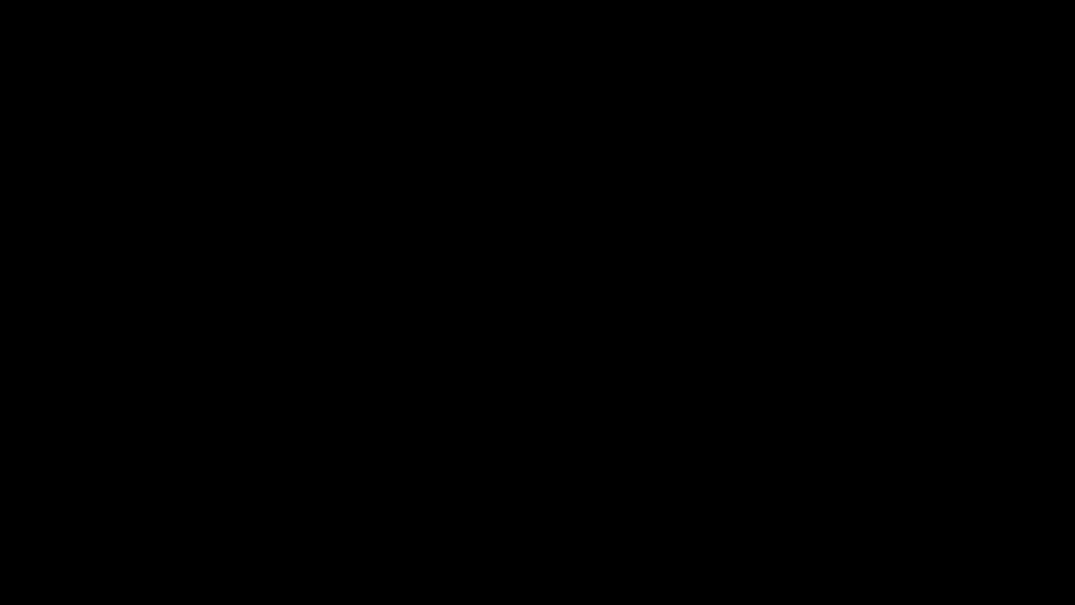